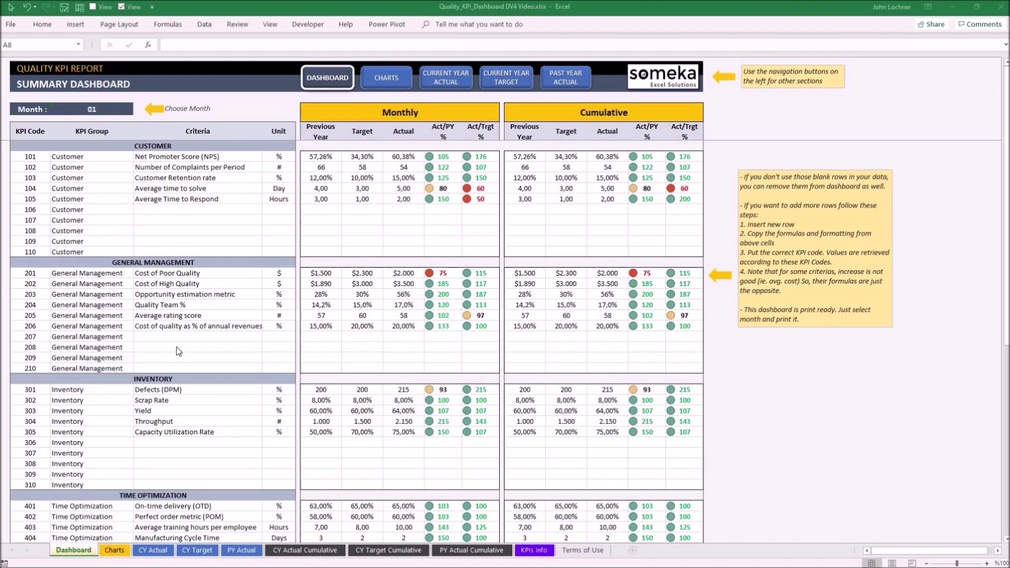
# - Copy the Current Year Actual Net Profit row from the New Metric Example workbook
pyautogui.moveTo(182, 336); pyautogui.dragTo(177, 366)
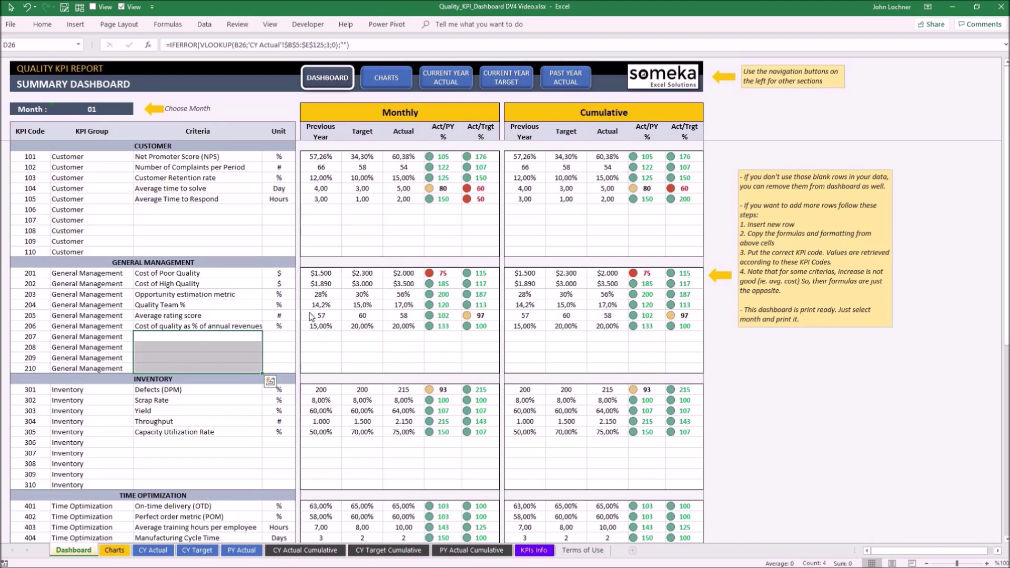
pyautogui.hotkey('alt', 'Tab')
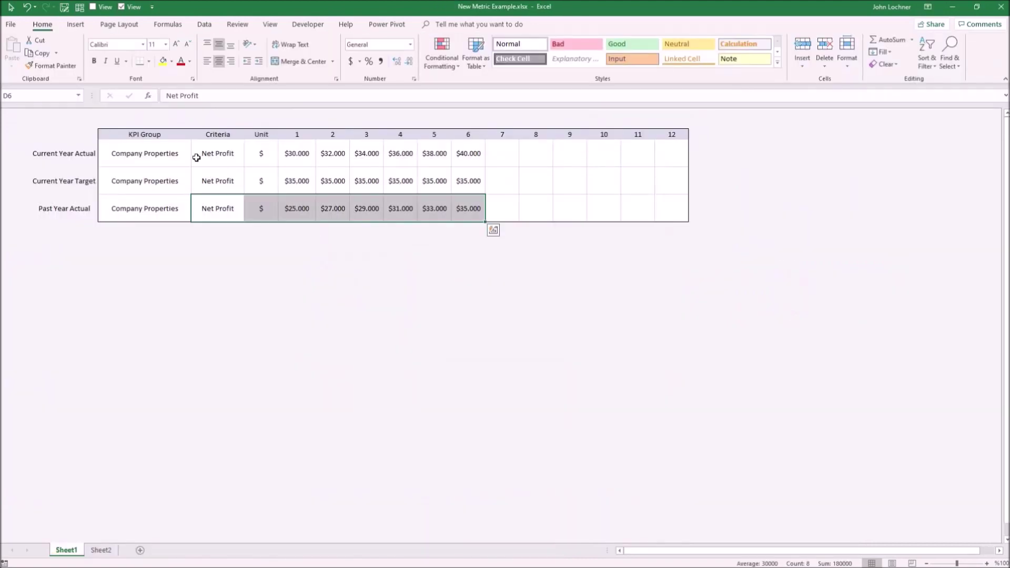
pyautogui.moveTo(197, 158); pyautogui.dragTo(451, 150)
pyautogui.hotkey('ctrl', 'c')
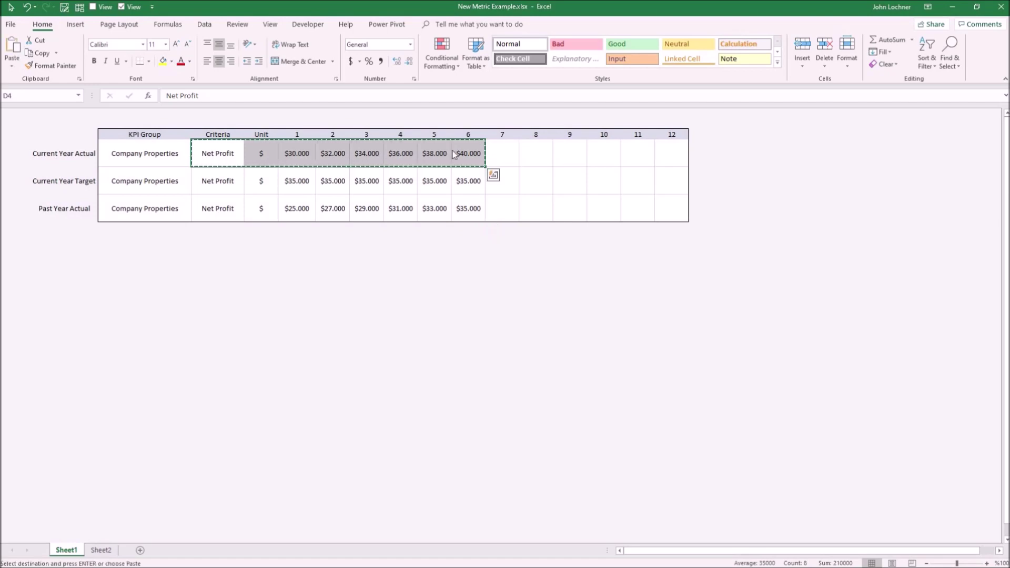
pyautogui.hotkey('alt', 'Tab')
pyautogui.hotkey('ctrl', 'v')
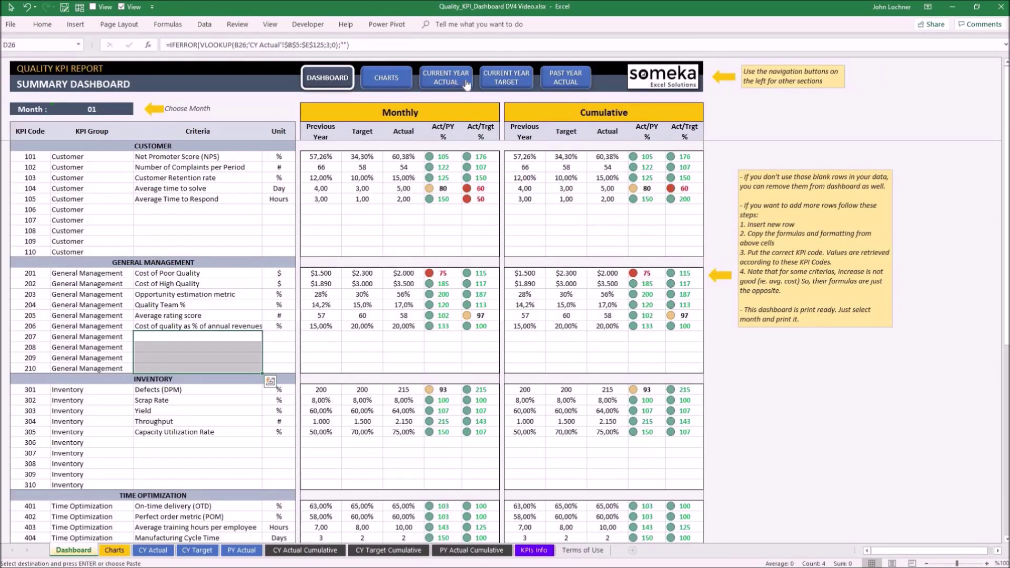
# - Paste the Net Profit monthly values only into KPI 207's row on Current Year Actual
pyautogui.click(466, 85)
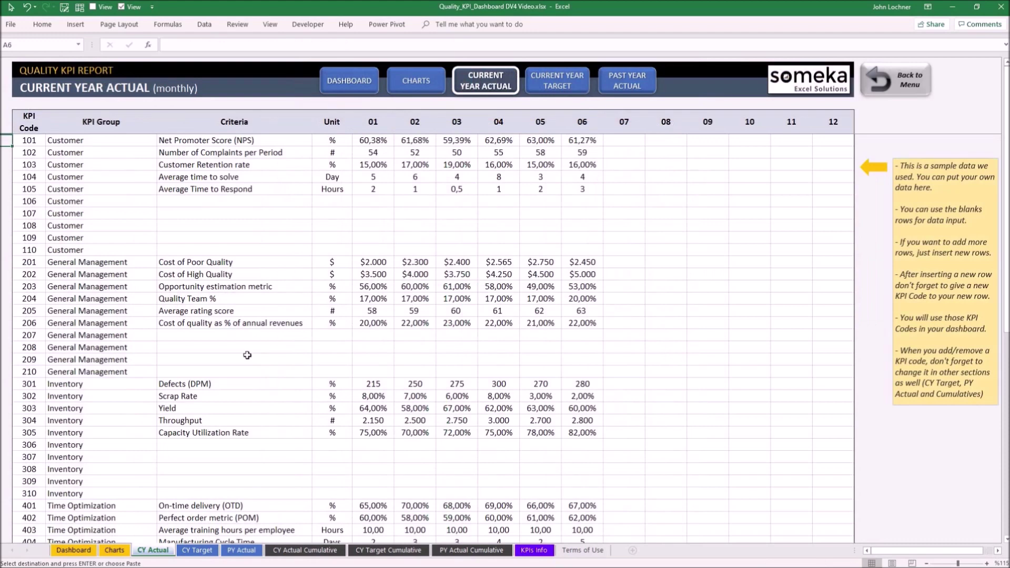
pyautogui.click(244, 334)
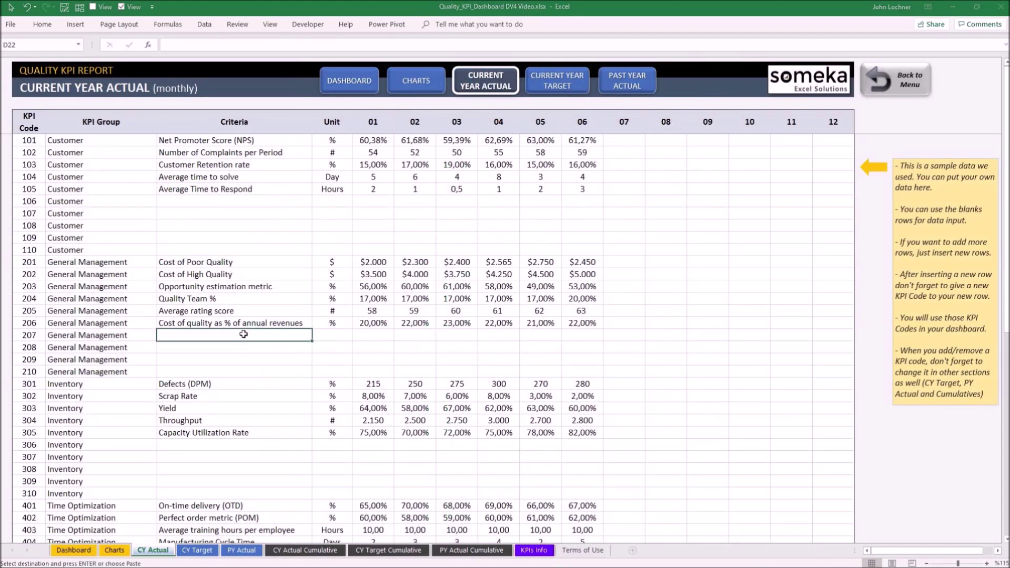
pyautogui.hotkey('ctrl', 'alt', 'v')
pyautogui.press('v')
pyautogui.press('Return')
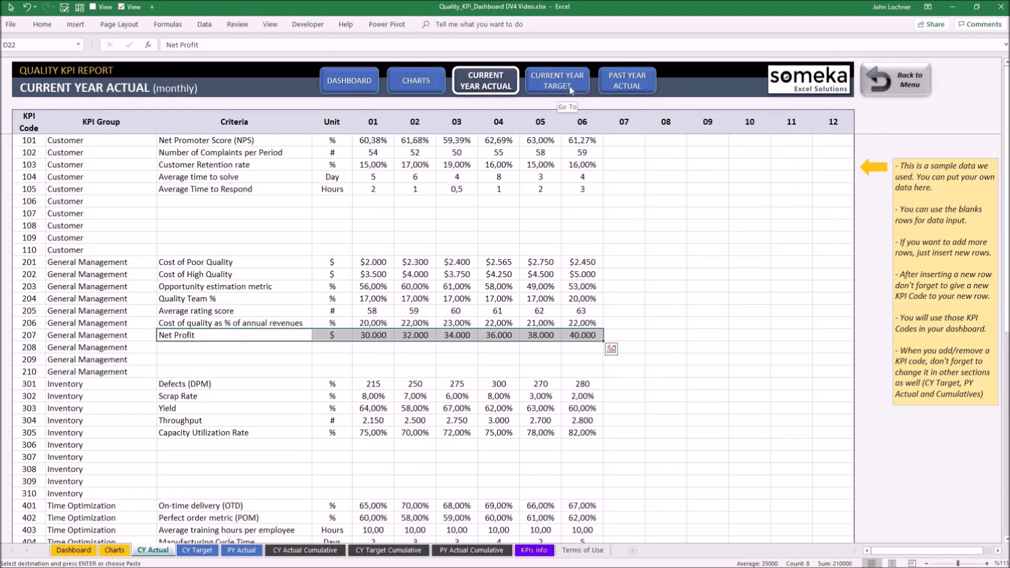
pyautogui.click(570, 90)
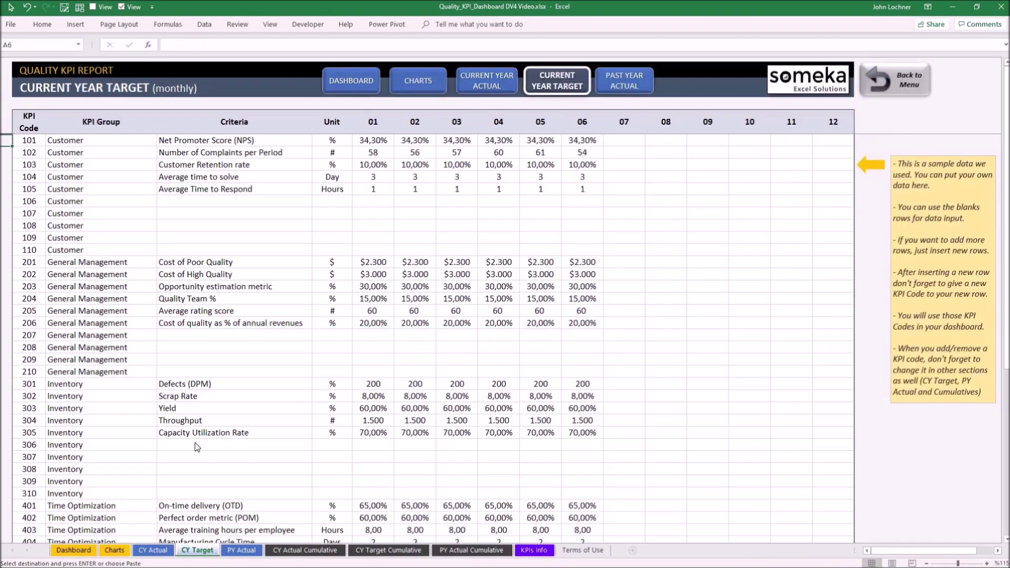
# - Paste the Net Profit target values into KPI 207's row on Current Year Target
pyautogui.hotkey('alt', 'Tab')
pyautogui.moveTo(217, 181); pyautogui.dragTo(462, 178)
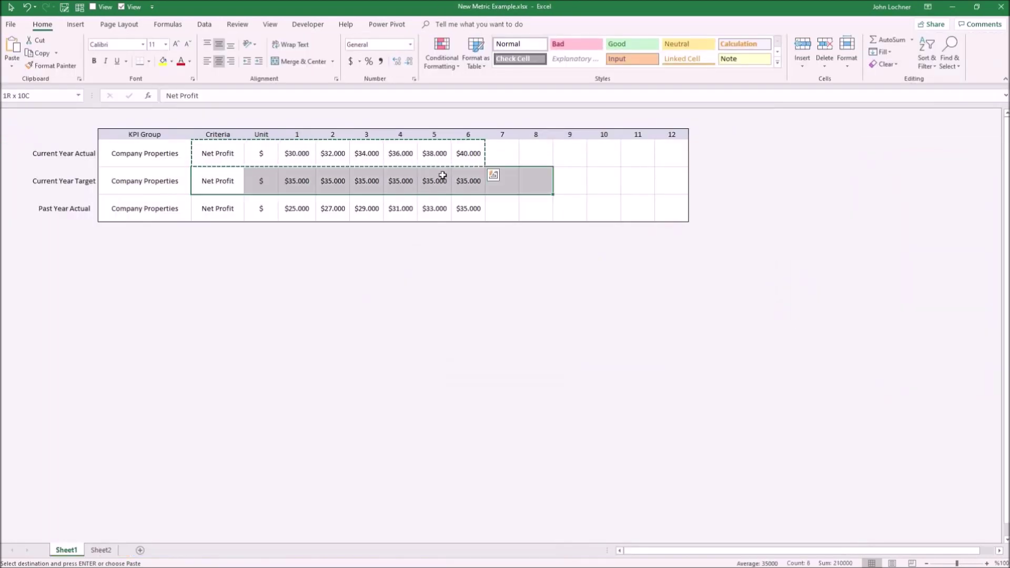
pyautogui.hotkey('ctrl', 'v')
pyautogui.hotkey('alt', 'Tab')
pyautogui.click(219, 334)
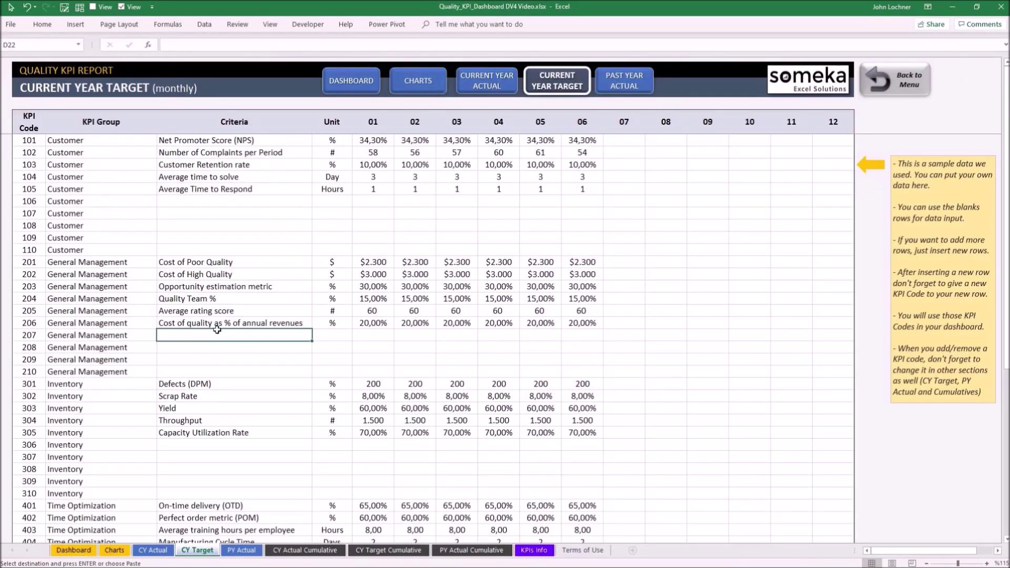
pyautogui.hotkey('ctrl', 'alt', 'v')
pyautogui.press('Return')
# - Paste the past-year Net Profit values into KPI 207's row on Past Year Actual
pyautogui.hotkey('ctrl', 'pagedown')
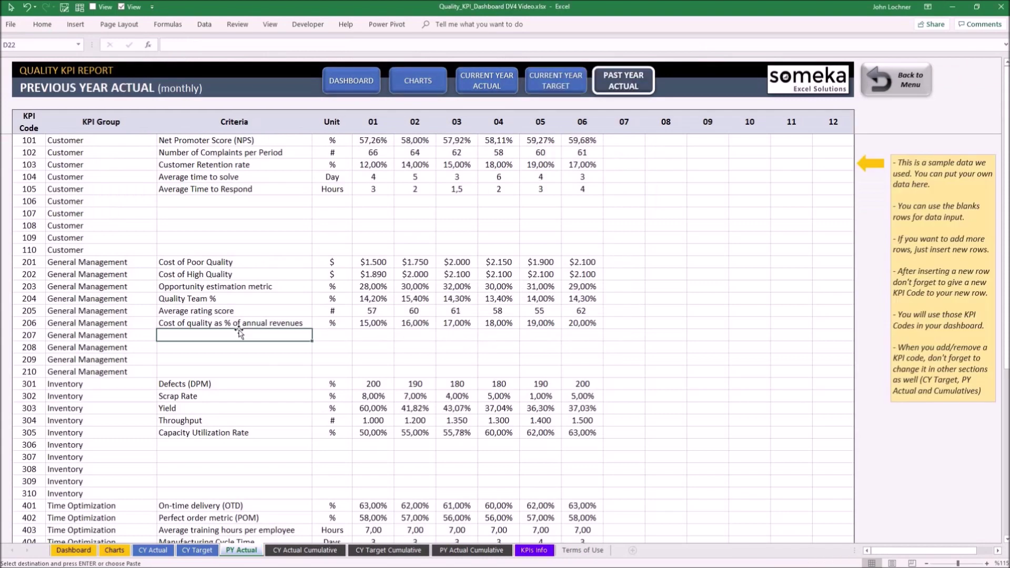
pyautogui.hotkey('ctrl', 'alt', 'v')
pyautogui.press('Return')
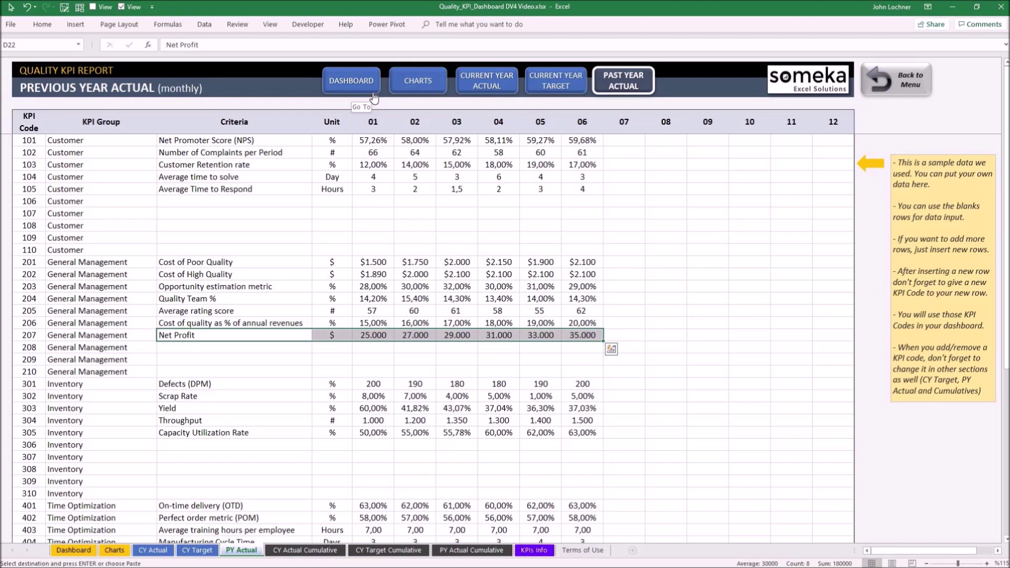
# - Set the Summary Dashboard's Month cell to 05
pyautogui.click(364, 86)
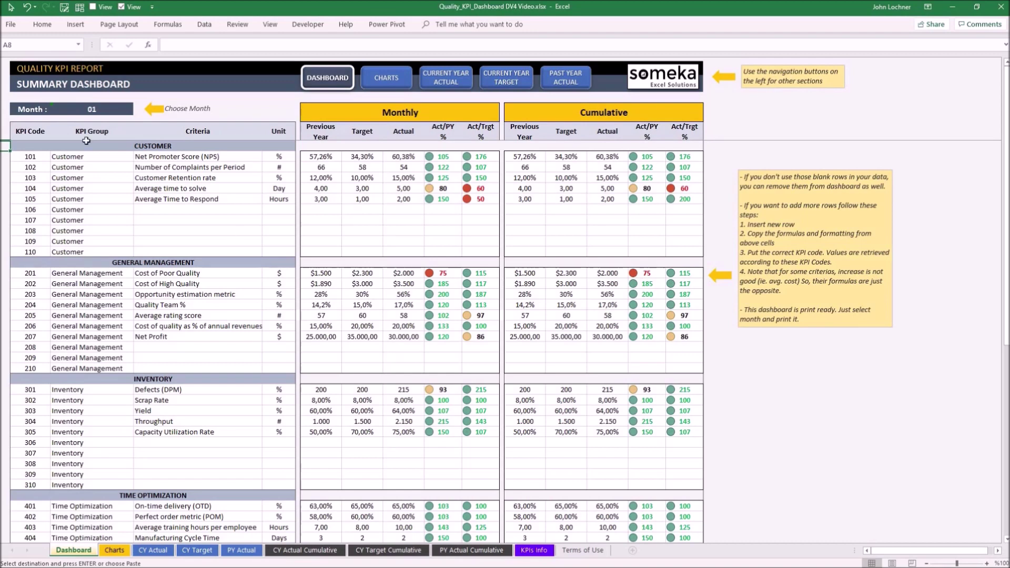
pyautogui.click(102, 109)
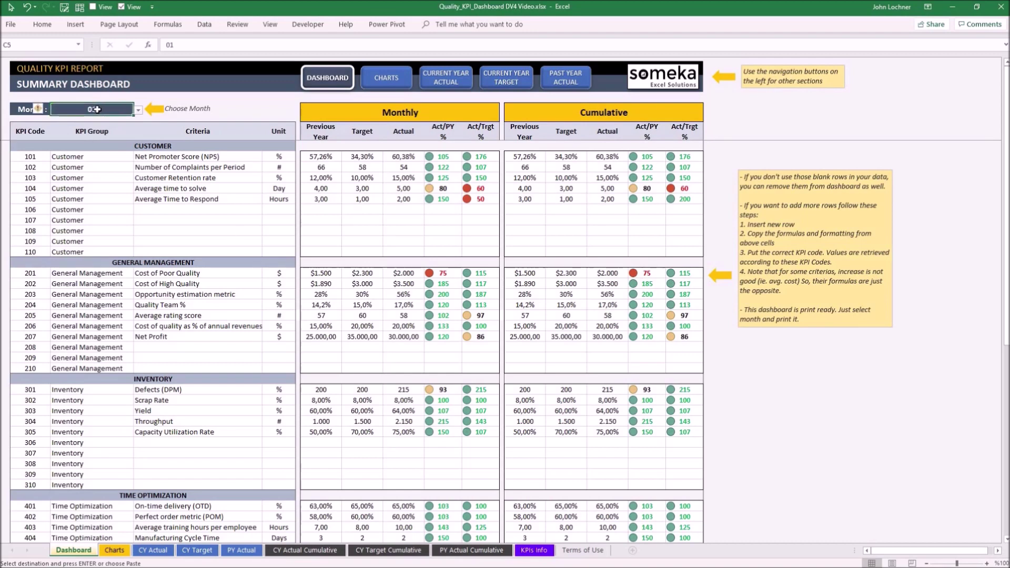
pyautogui.click(138, 110)
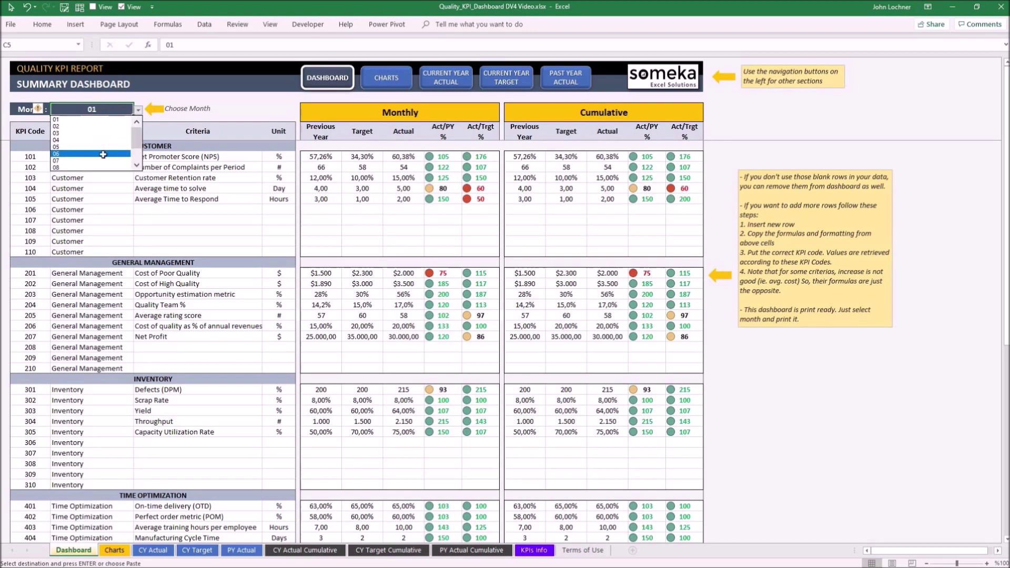
pyautogui.click(101, 149)
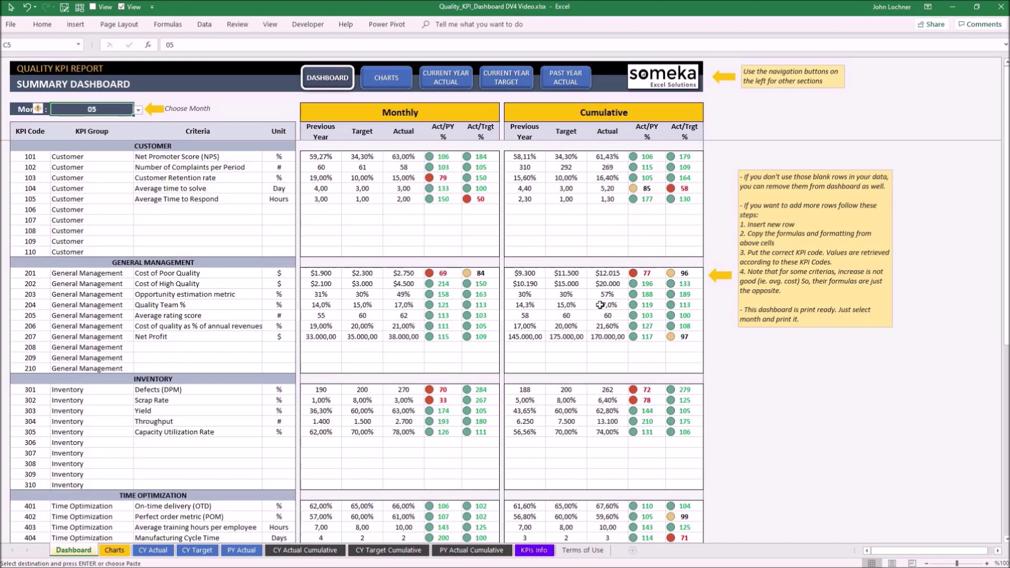
# - Switch the Charts sheet's KPI title to 207: General Management / Net Profit
pyautogui.click(383, 81)
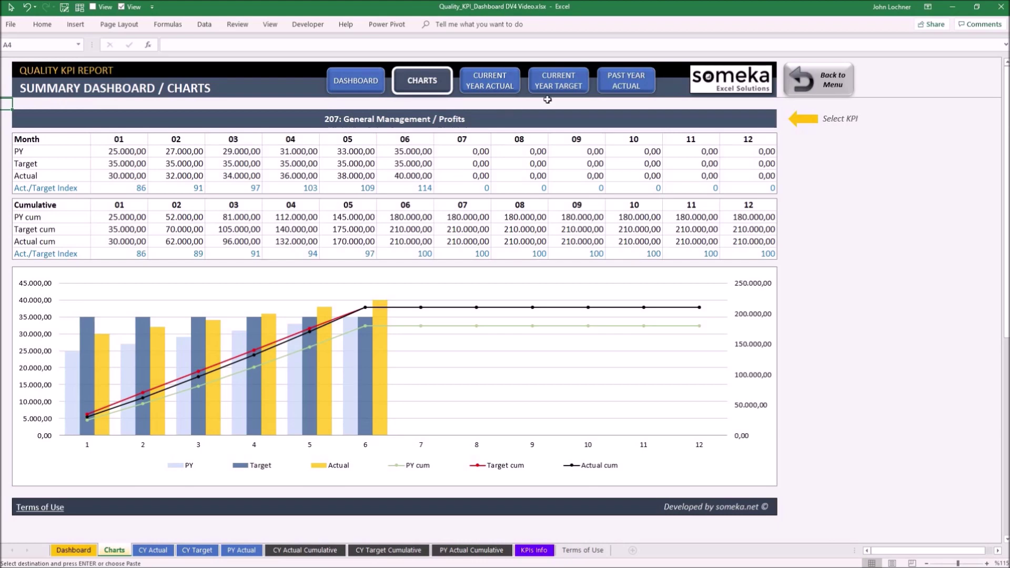
pyautogui.click(785, 124)
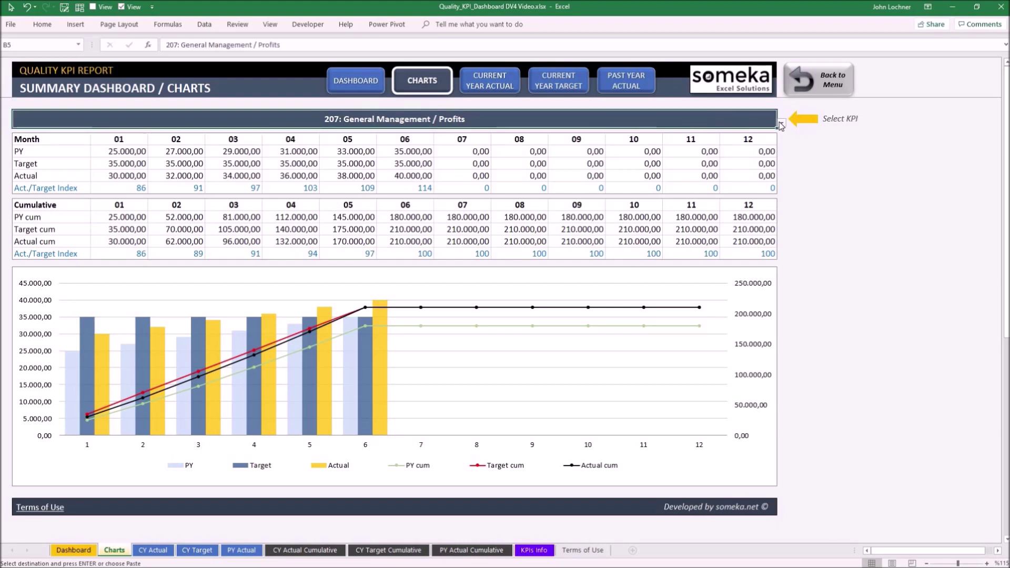
pyautogui.click(779, 123)
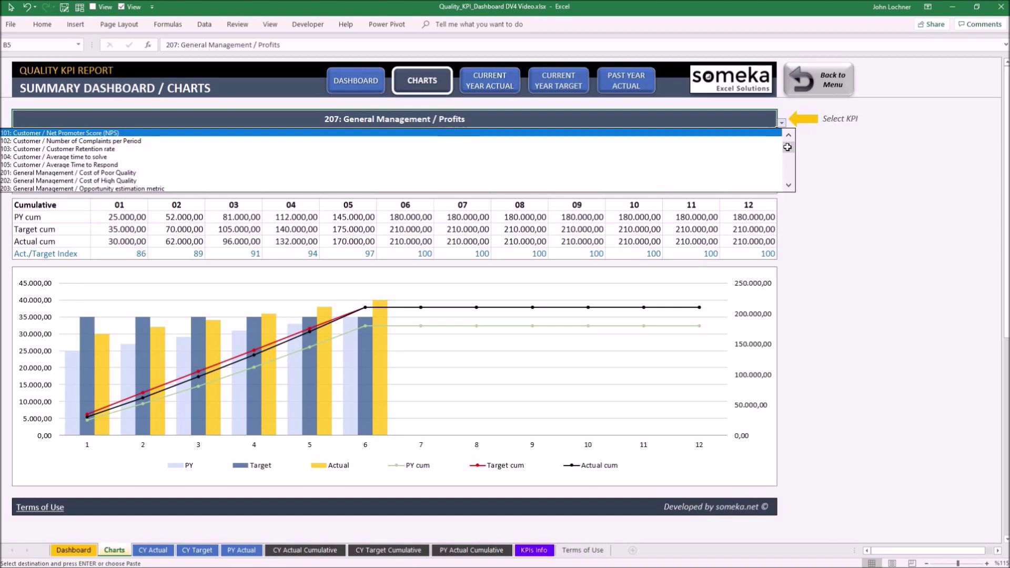
pyautogui.scroll(-1, 790, 151)
pyautogui.scroll(-2, 789, 151)
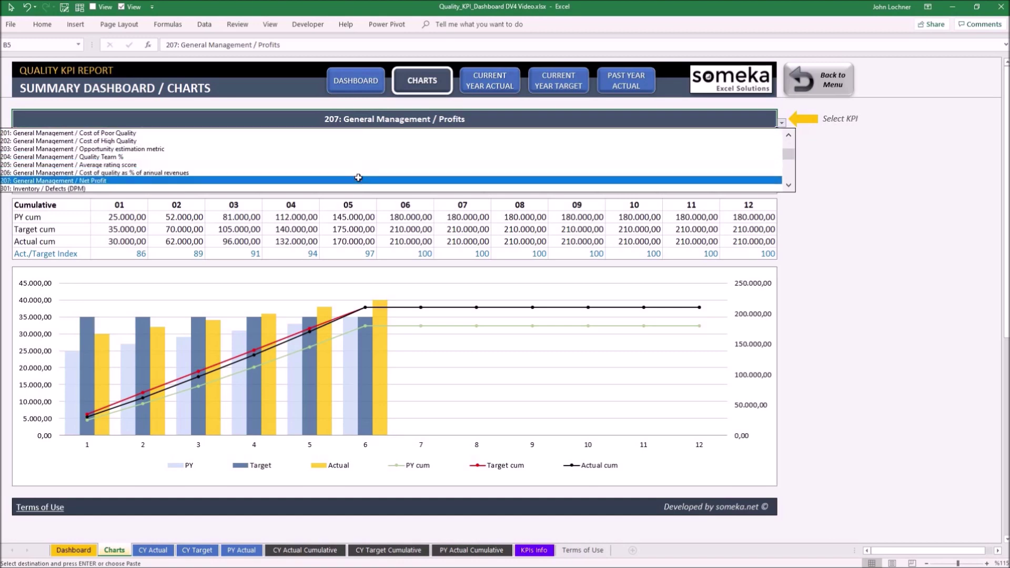
pyautogui.click(358, 178)
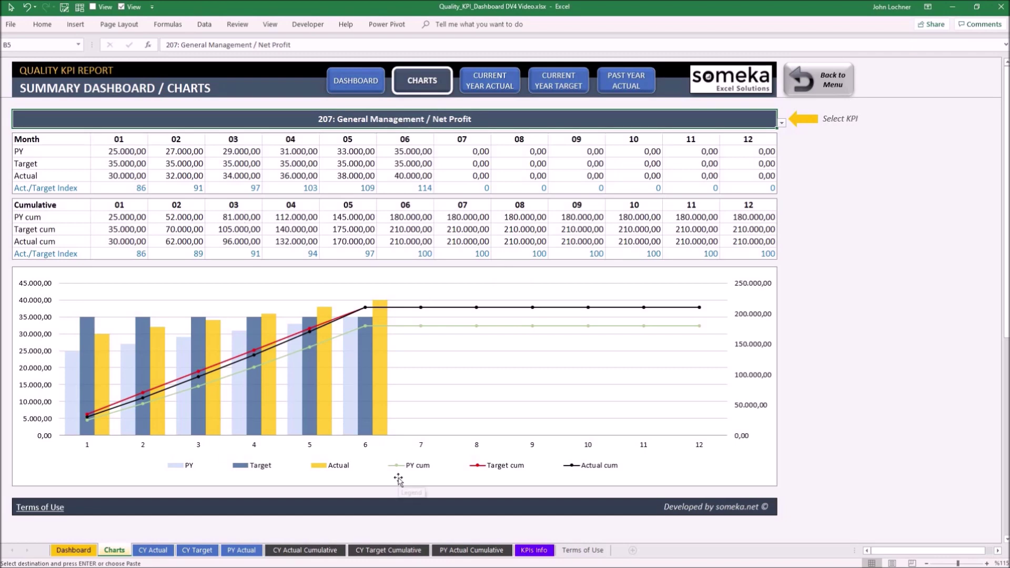
# - View the KPI Descriptions & Info sheet, then come back to the Summary Dashboard
pyautogui.click(366, 90)
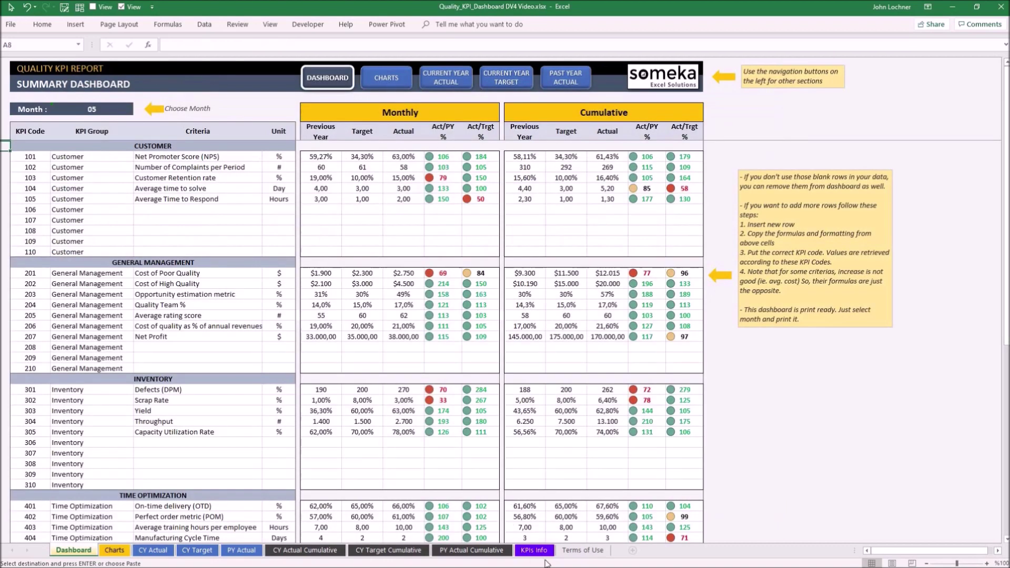
pyautogui.click(534, 550)
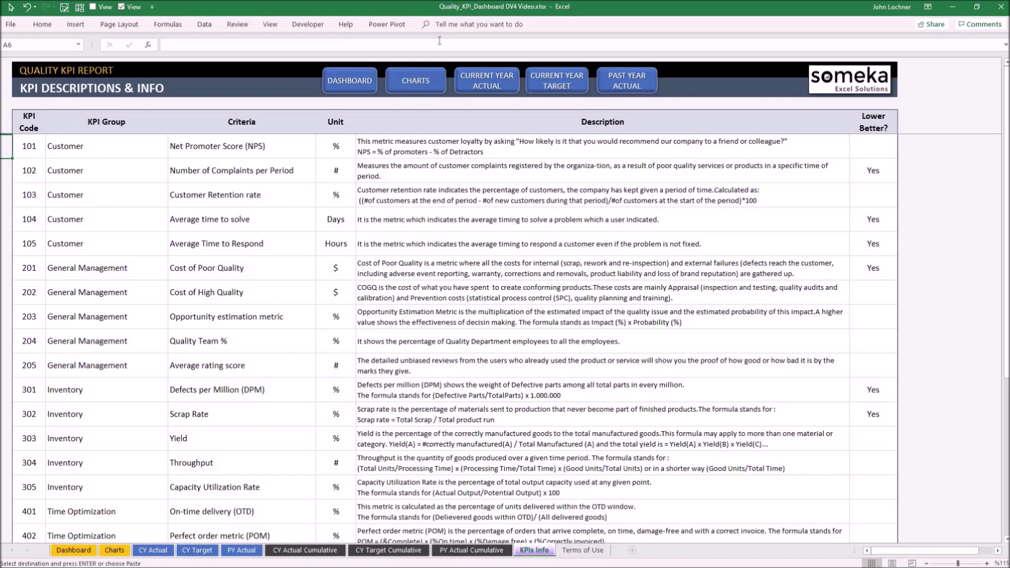
pyautogui.click(345, 83)
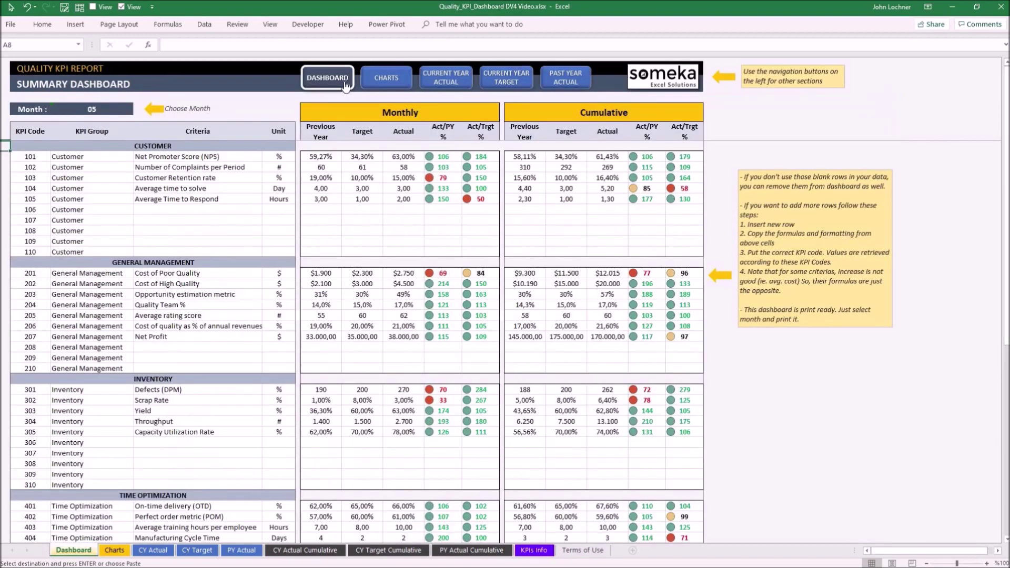